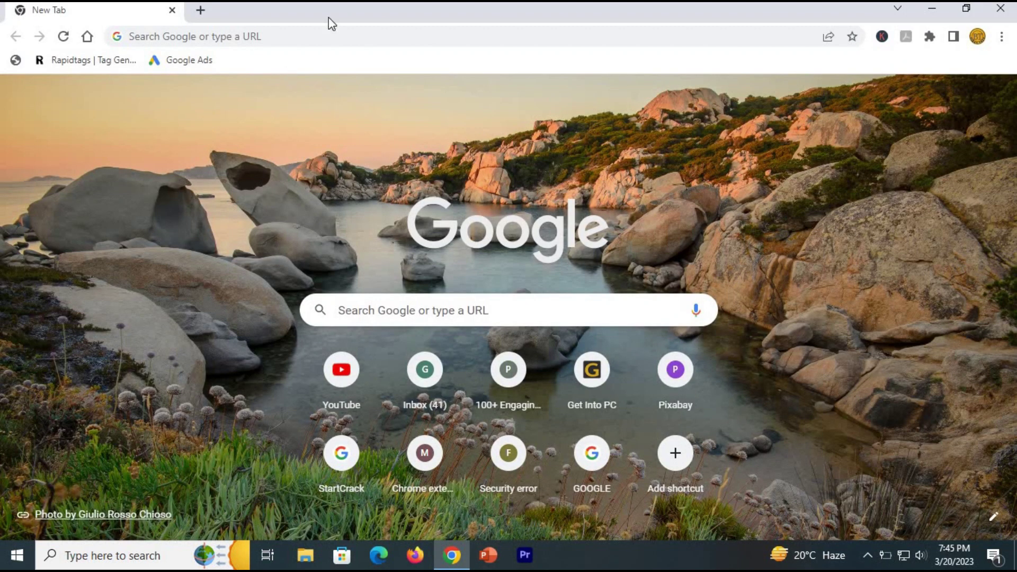
Step: Search Google for zerodha and open the Kite login page from the results
{"action": "left_click", "coordinate": [321, 37]}
{"action": "type", "text": "zerodha"}
{"action": "key", "text": "Return"}
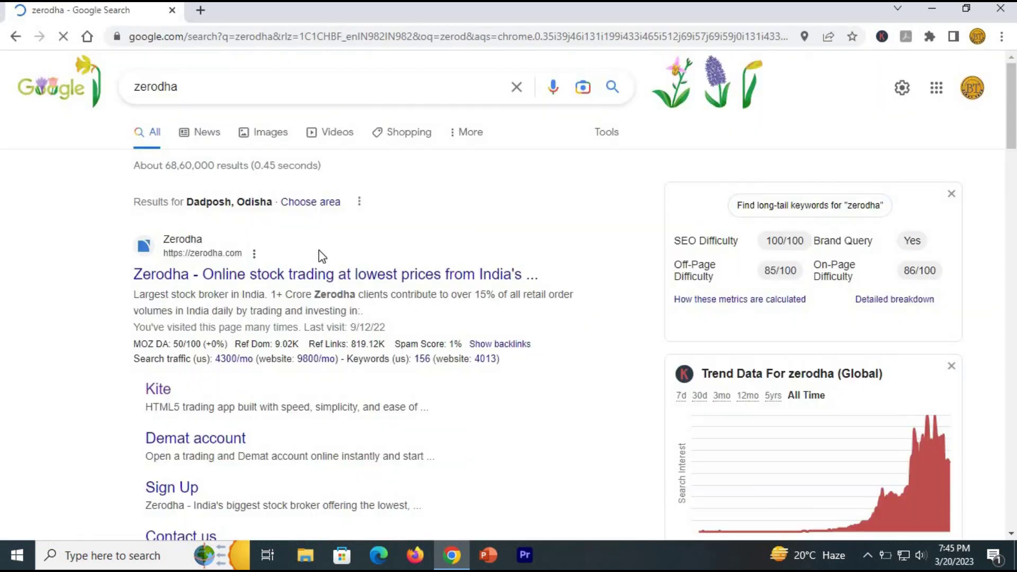
{"action": "scroll", "coordinate": [312, 257], "scroll_direction": "down", "scroll_amount": 1}
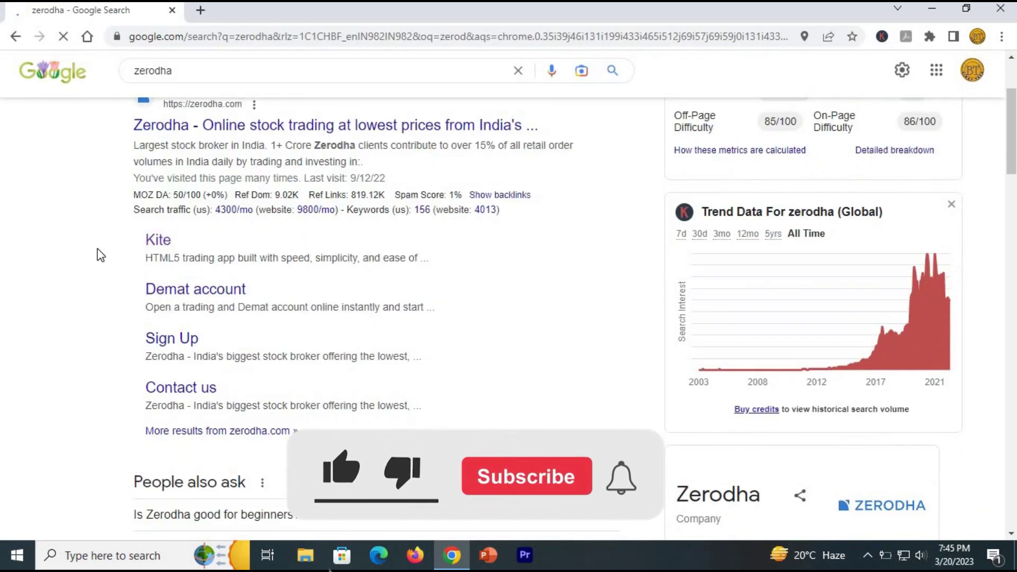
{"action": "left_click", "coordinate": [161, 242]}
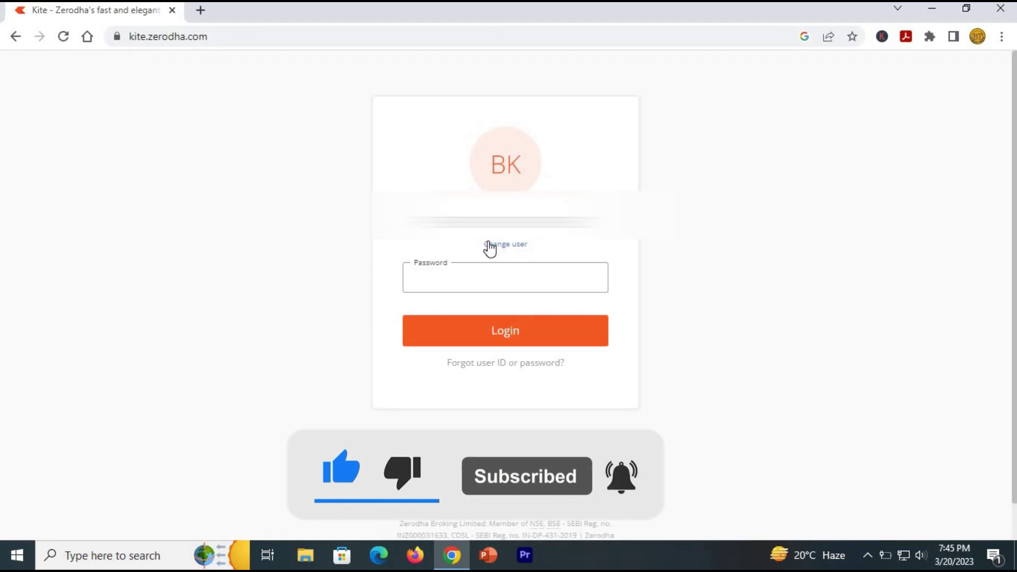
Step: Log in to Kite with the account password and the mobile app verification code
{"action": "left_click", "coordinate": [458, 280]}
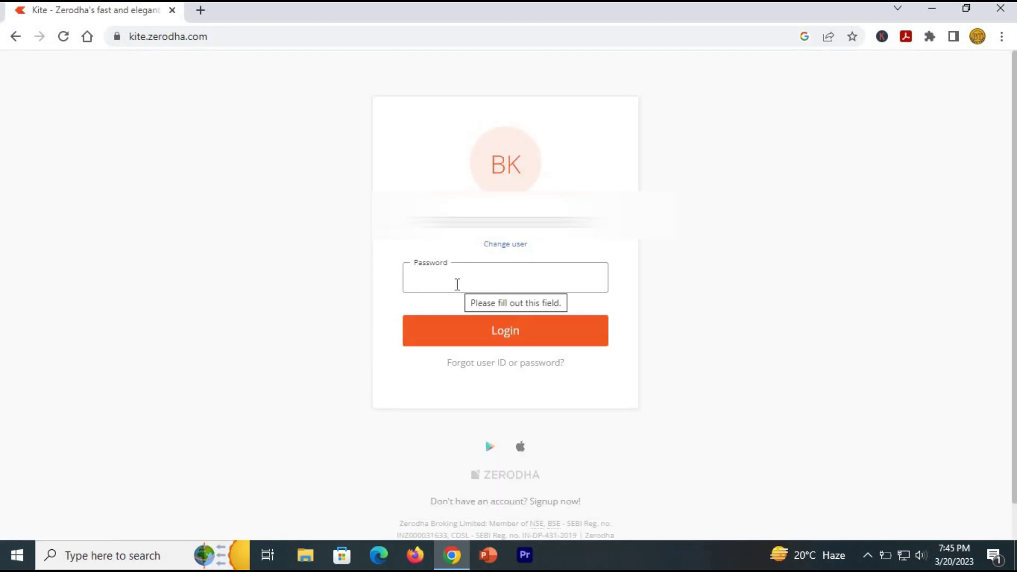
{"action": "left_click", "coordinate": [439, 339]}
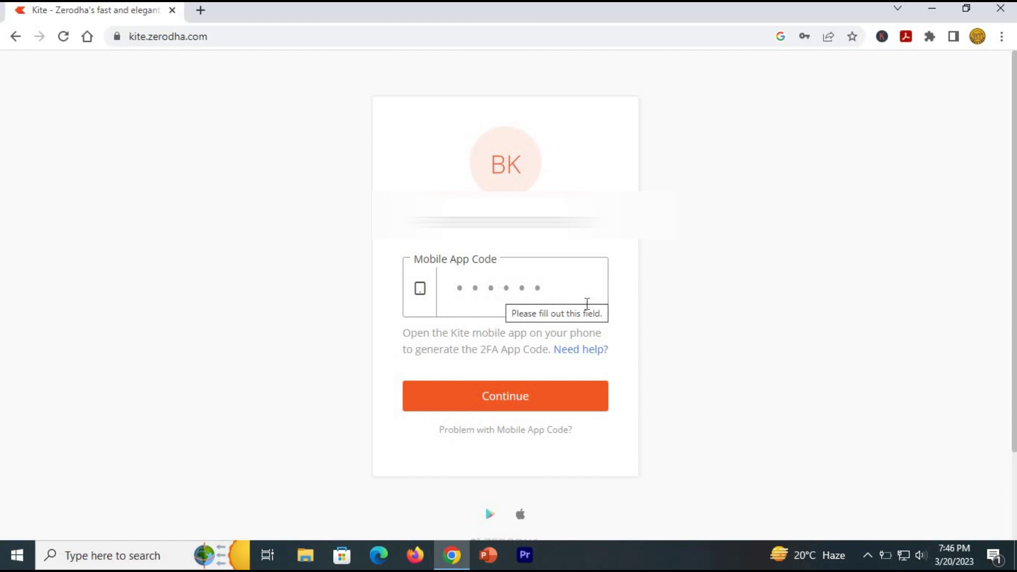
{"action": "key", "text": "ctrl+v"}
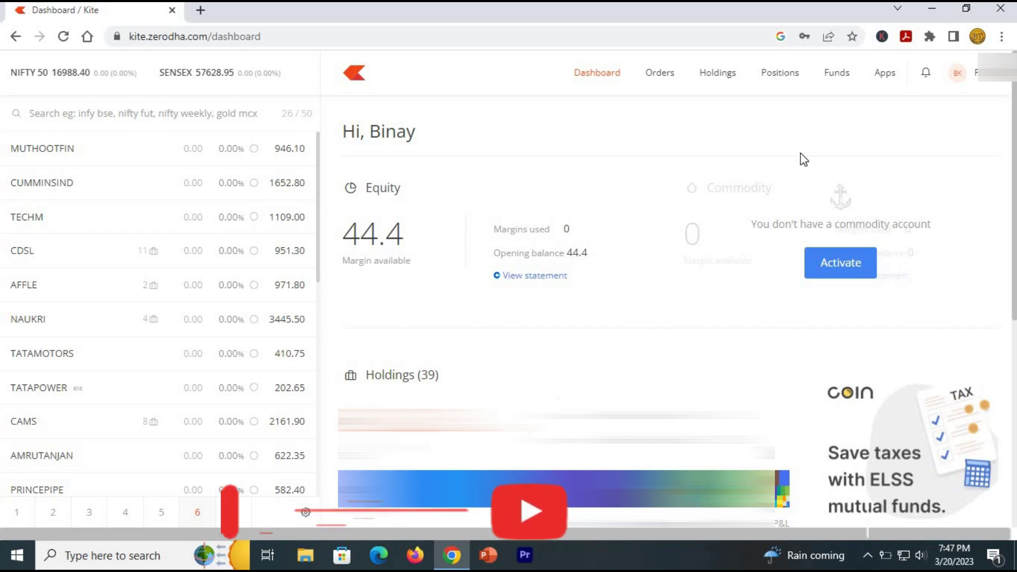
Step: Open the account's profile page and go to the management page for its bank accounts in Console
{"action": "left_click", "coordinate": [977, 83]}
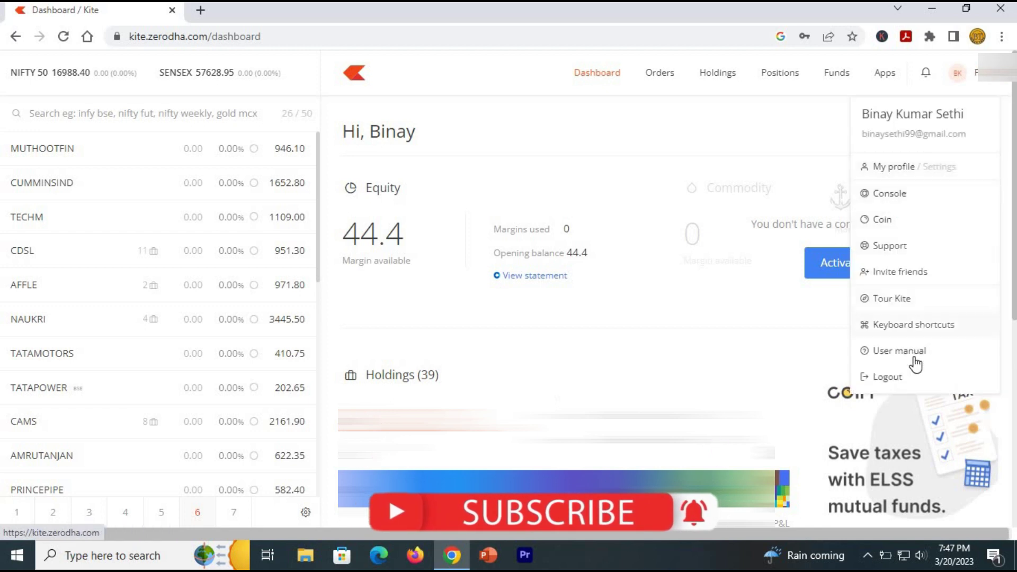
{"action": "left_click", "coordinate": [925, 176]}
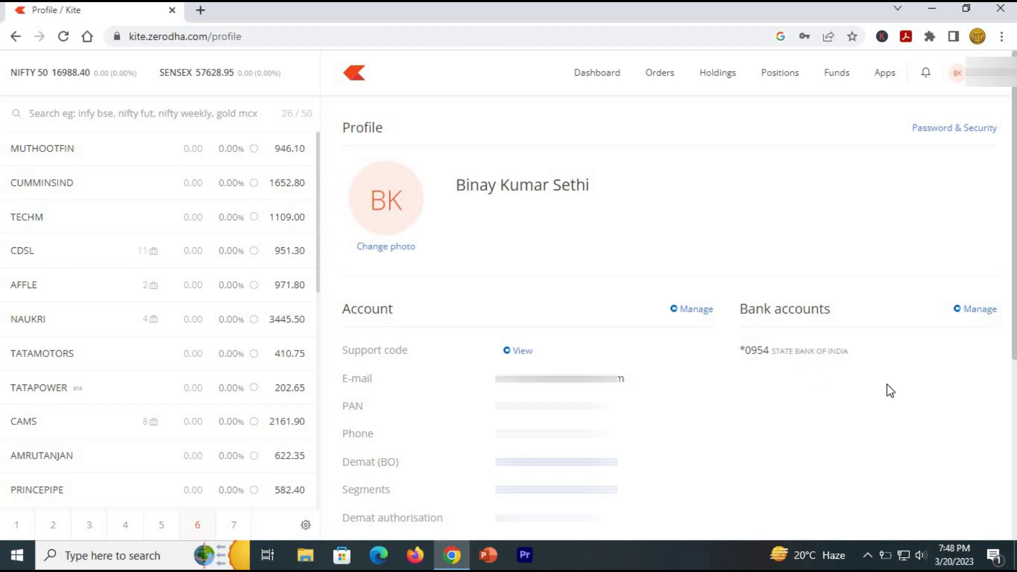
{"action": "left_click", "coordinate": [989, 313]}
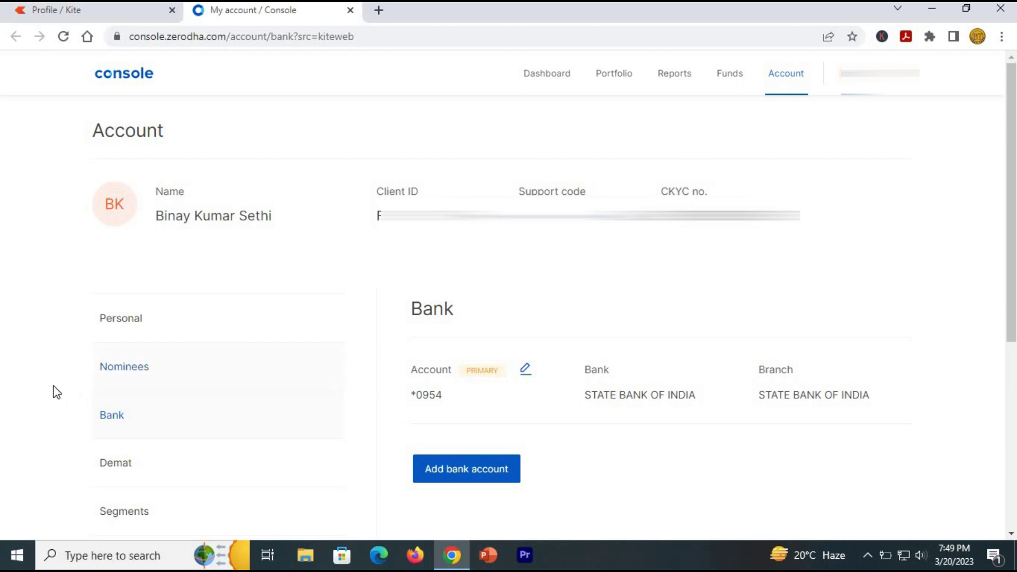
Step: Start a new nominee entry in the account's Nominees section and set the relationship to Mother
{"action": "left_click", "coordinate": [165, 372]}
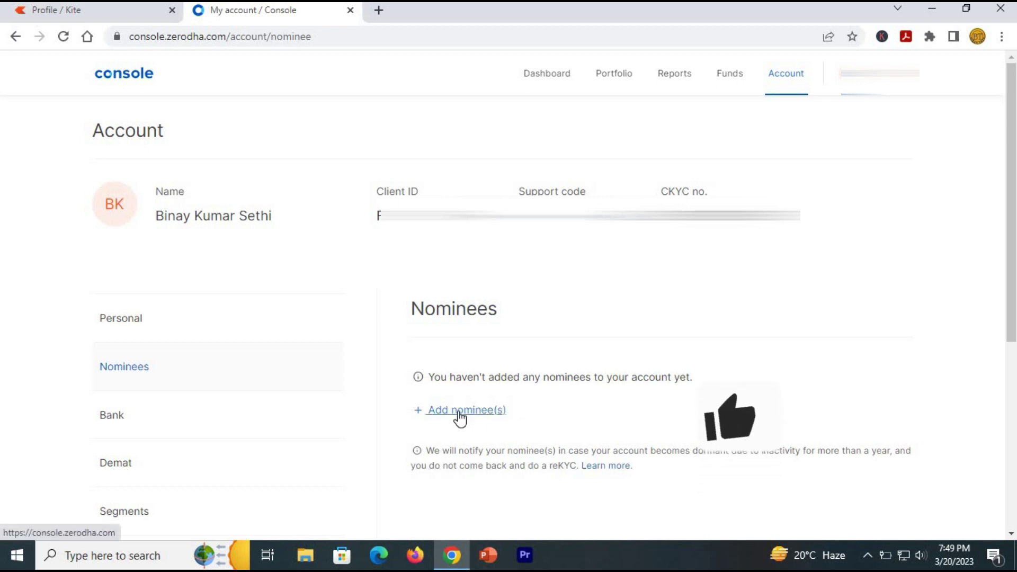
{"action": "left_click", "coordinate": [479, 413]}
{"action": "scroll", "coordinate": [447, 259], "scroll_direction": "down", "scroll_amount": 4}
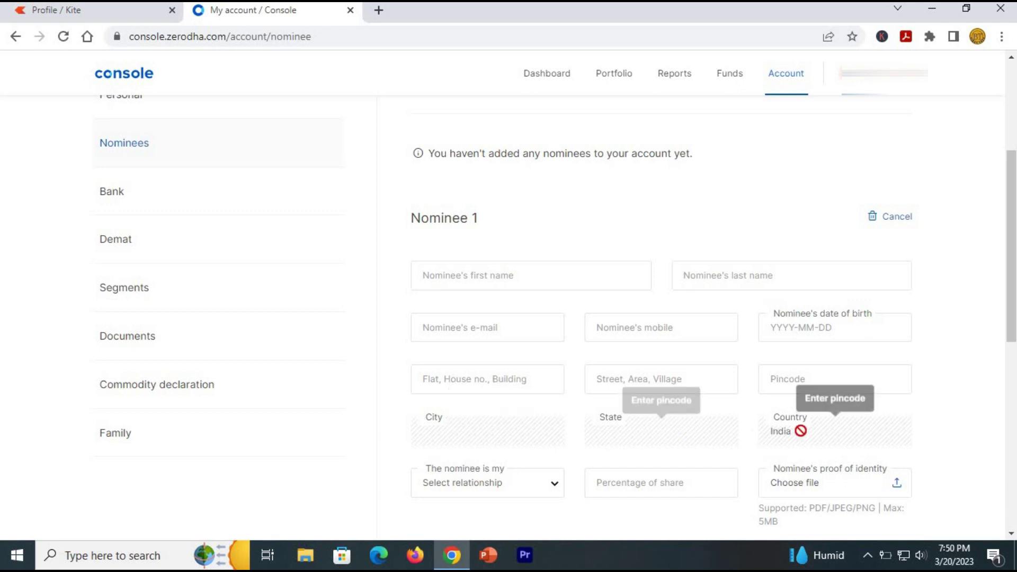
{"action": "scroll", "coordinate": [494, 428], "scroll_direction": "down", "scroll_amount": 3}
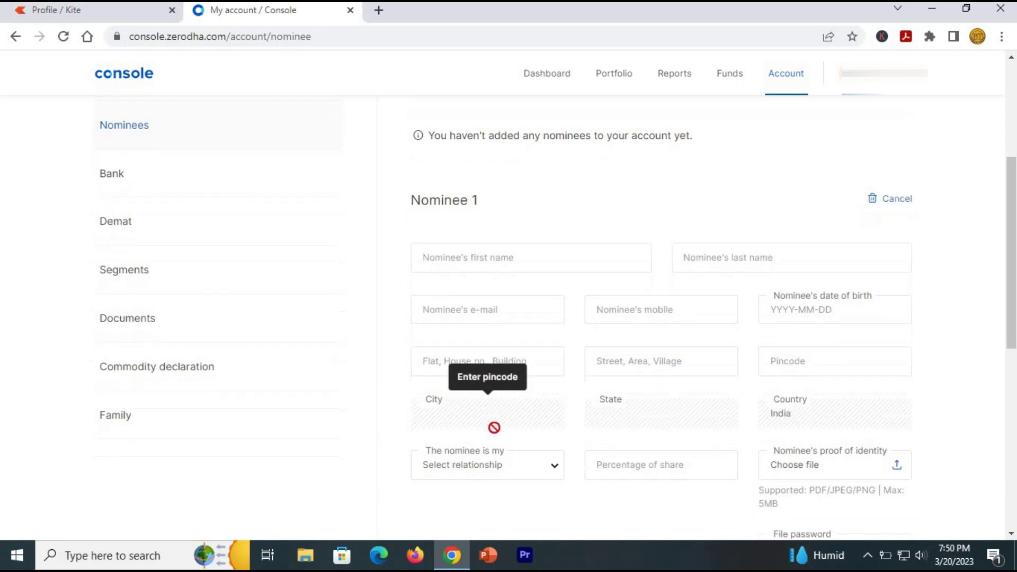
{"action": "left_click", "coordinate": [553, 337]}
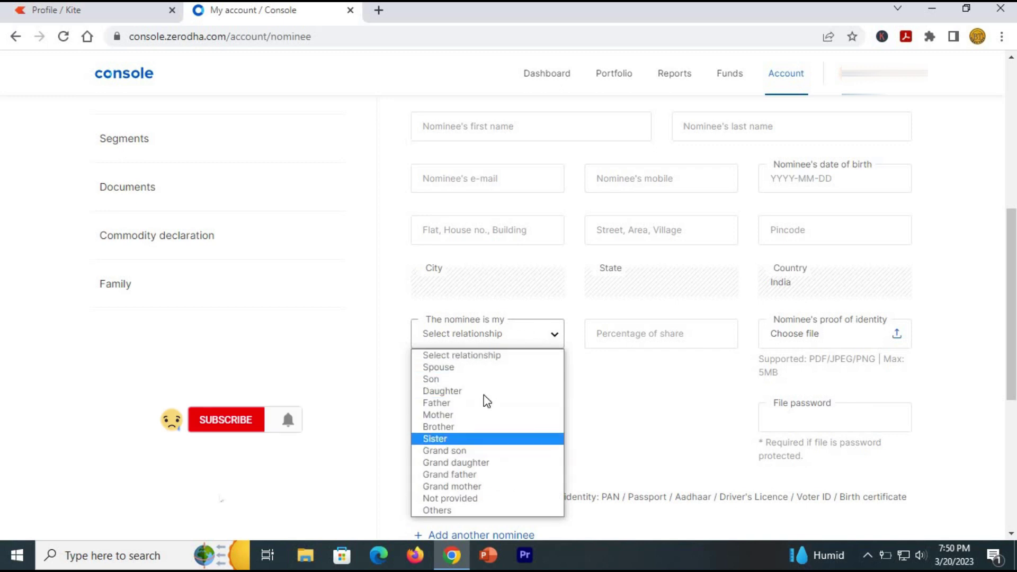
{"action": "left_click", "coordinate": [488, 415]}
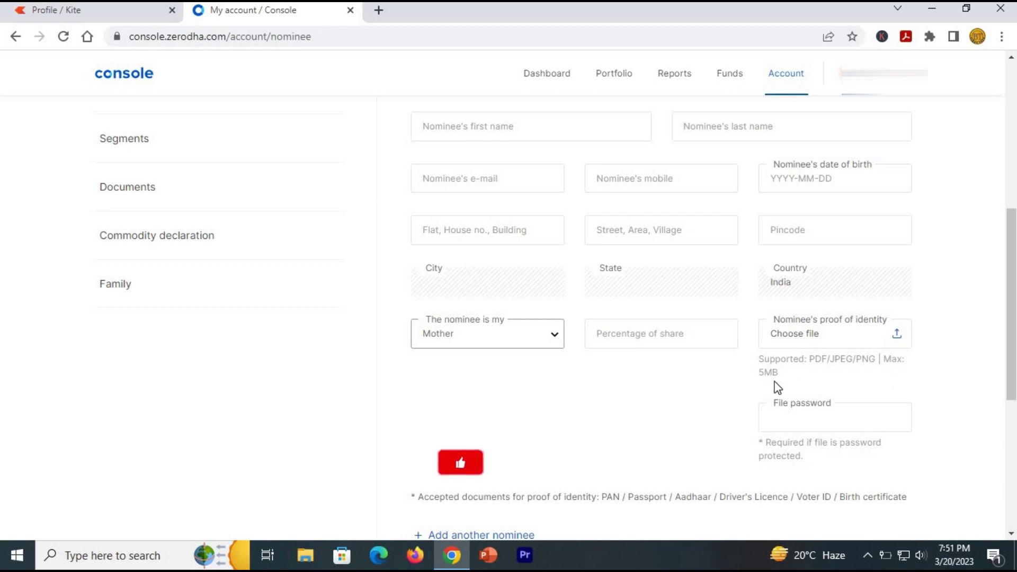
Step: Review the rest of the nominee form, including the accepted proof-of-identity documents and the e-sign notes
{"action": "scroll", "coordinate": [816, 413], "scroll_direction": "down", "scroll_amount": 1}
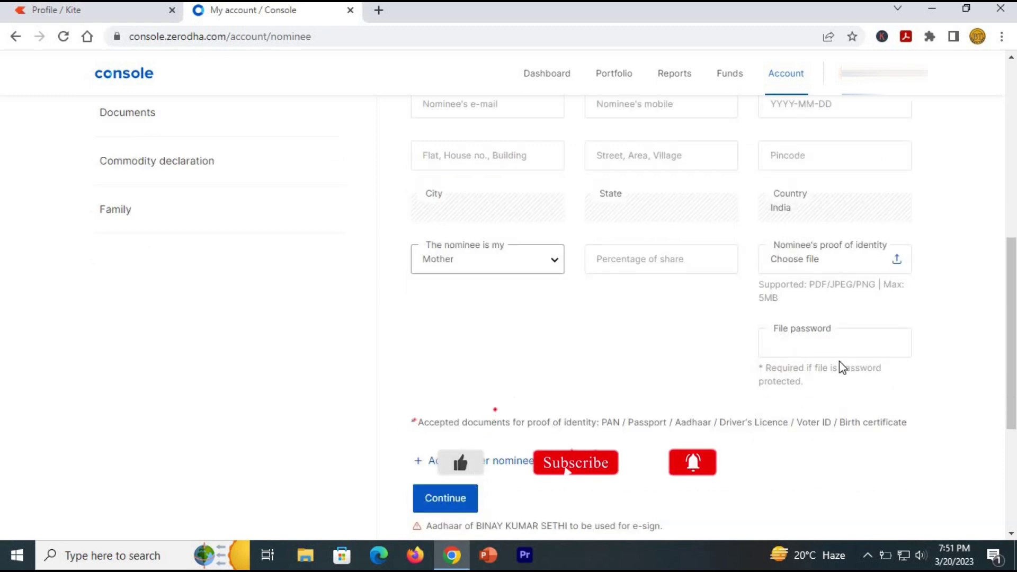
{"action": "scroll", "coordinate": [443, 365], "scroll_direction": "down", "scroll_amount": 1}
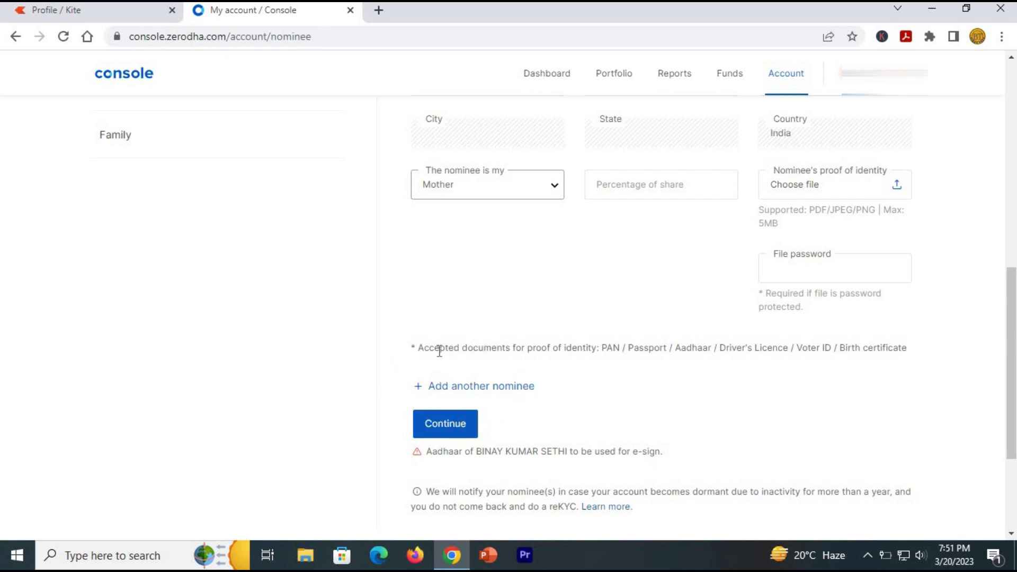
{"action": "left_click_drag", "start_coordinate": [429, 349], "coordinate": [919, 351]}
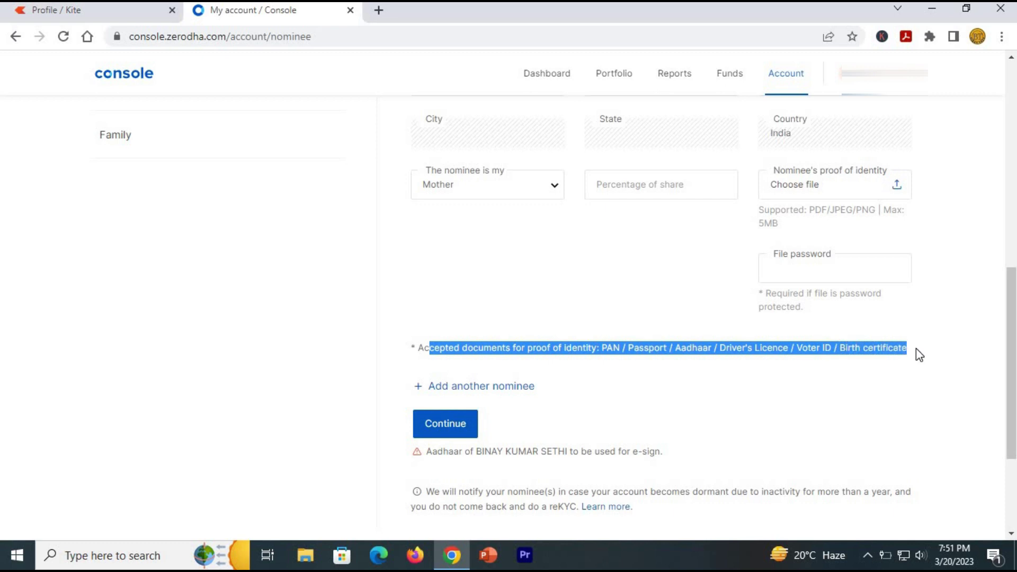
{"action": "left_click", "coordinate": [809, 413]}
{"action": "scroll", "coordinate": [791, 322], "scroll_direction": "down", "scroll_amount": 2}
{"action": "scroll", "coordinate": [791, 322], "scroll_direction": "up", "scroll_amount": 1}
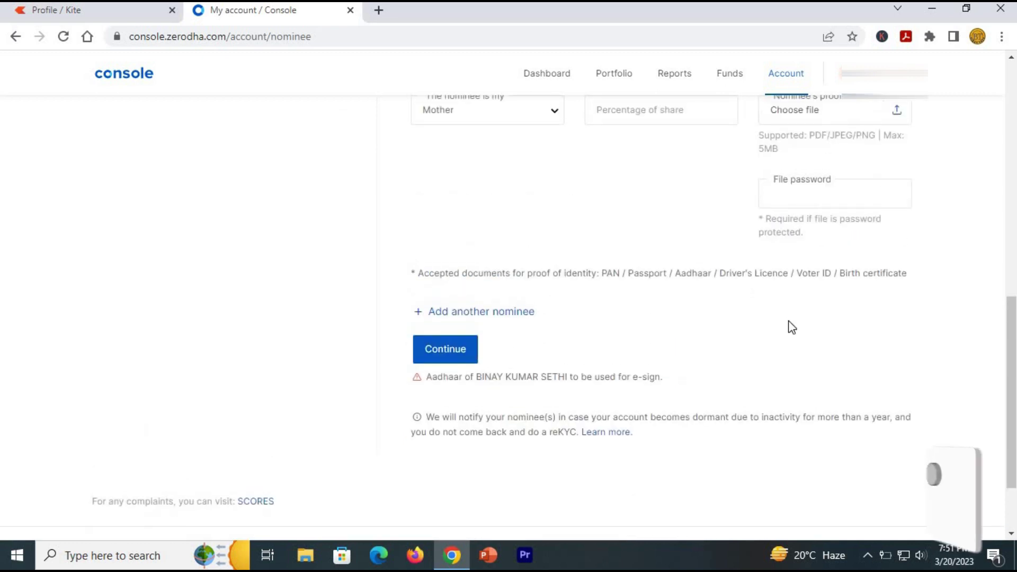
{"action": "scroll", "coordinate": [791, 327], "scroll_direction": "up", "scroll_amount": 3}
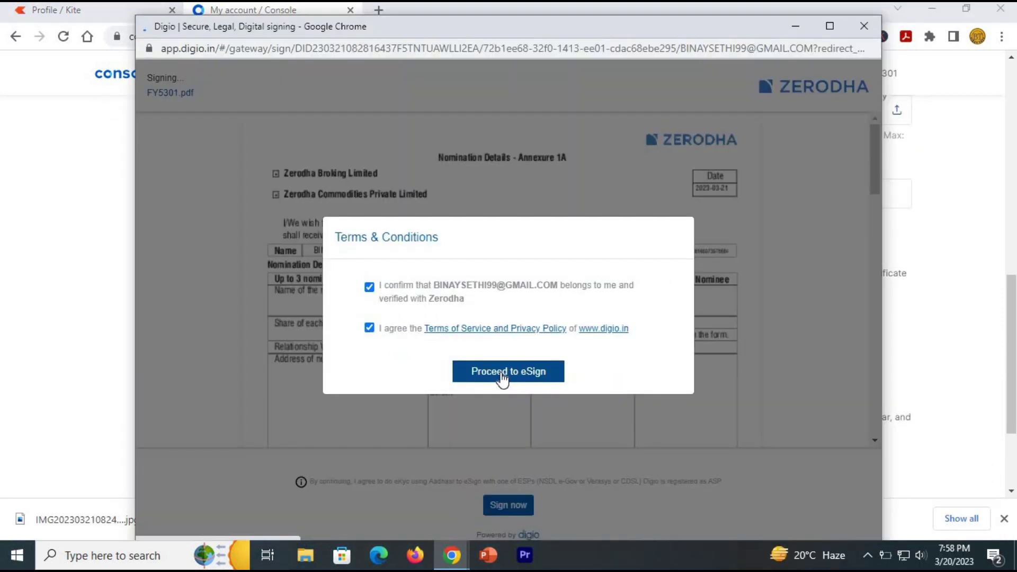
Step: Proceed to eSign from the accepted terms, review the nomination document to its end and start signing it
{"action": "left_click", "coordinate": [501, 378]}
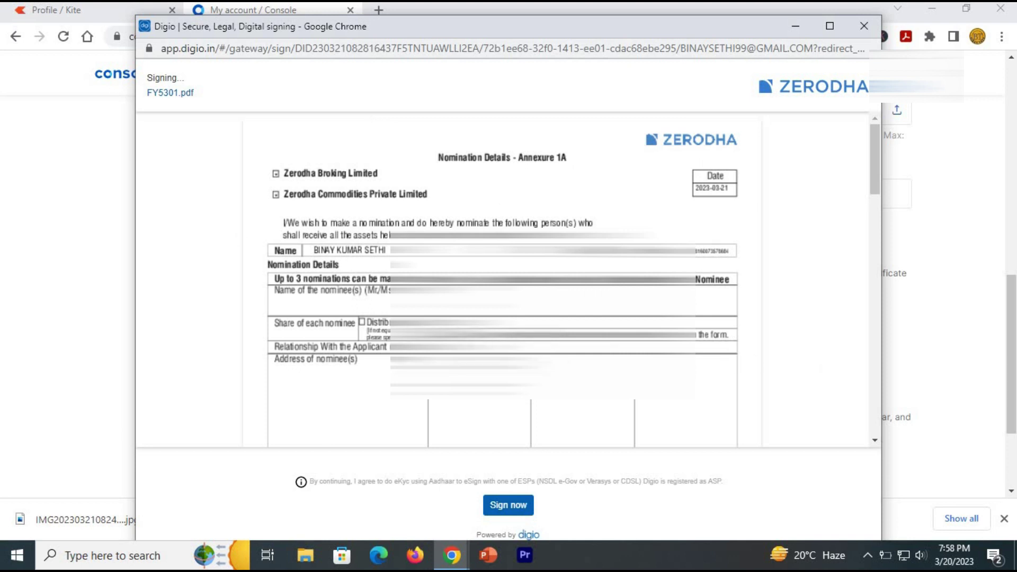
{"action": "scroll", "coordinate": [501, 280], "scroll_direction": "down", "scroll_amount": 10}
{"action": "scroll", "coordinate": [502, 281], "scroll_direction": "down", "scroll_amount": 5}
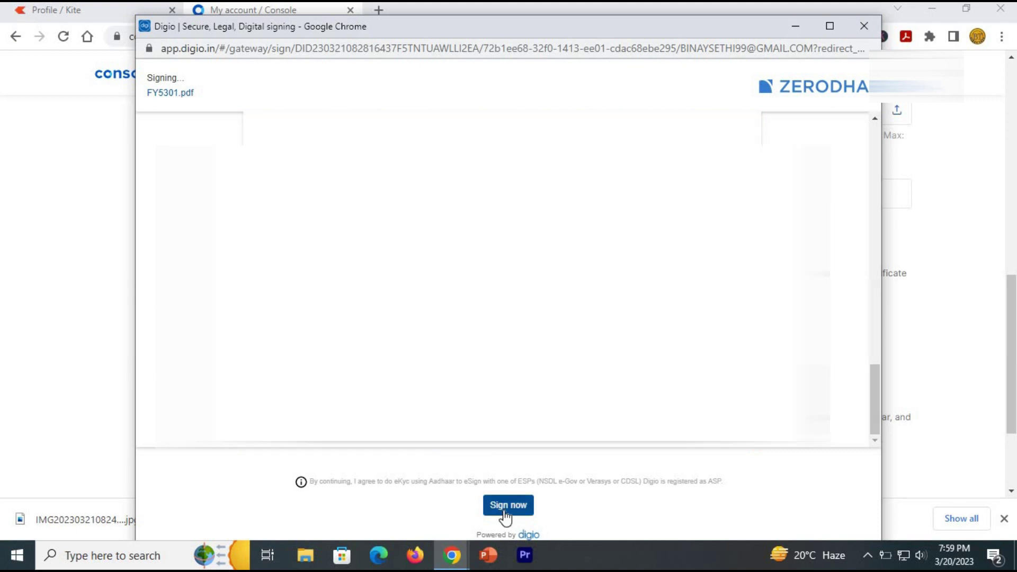
{"action": "left_click", "coordinate": [506, 506]}
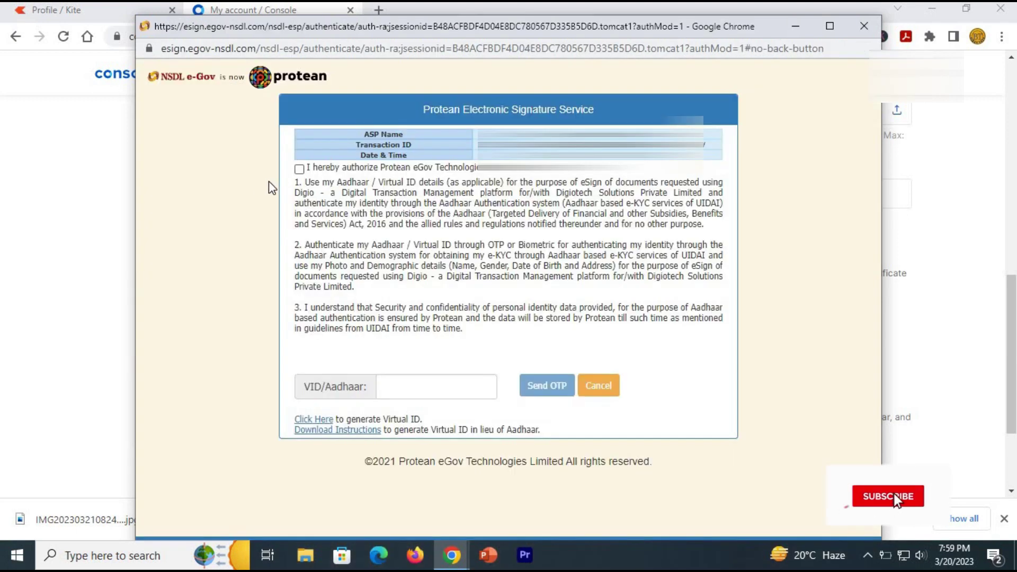
Step: Authorize Protean to use the Aadhaar details, request an OTP for the entered VID/Aadhaar number, and submit the OTP for verification
{"action": "left_click", "coordinate": [300, 169]}
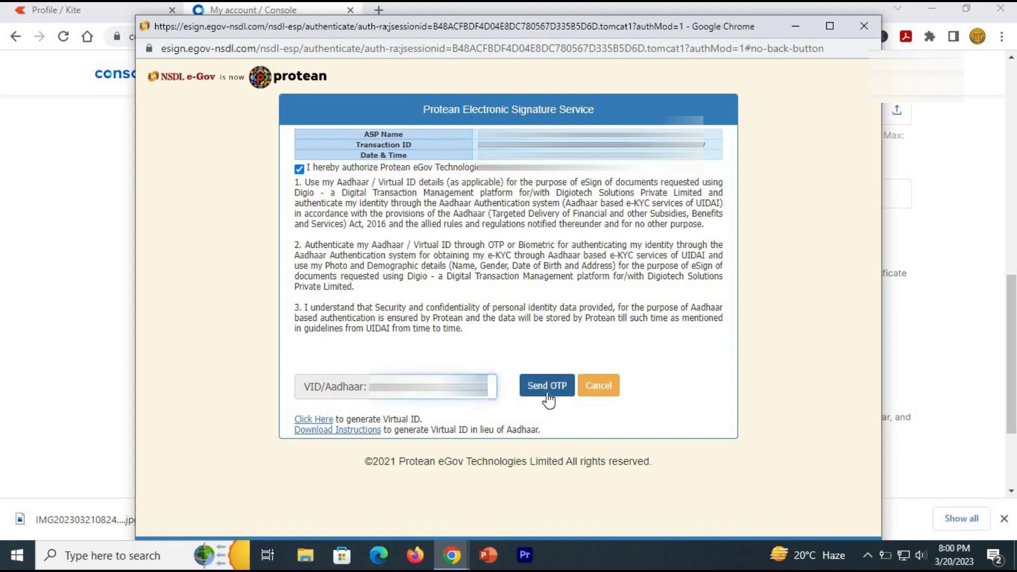
{"action": "left_click", "coordinate": [547, 387]}
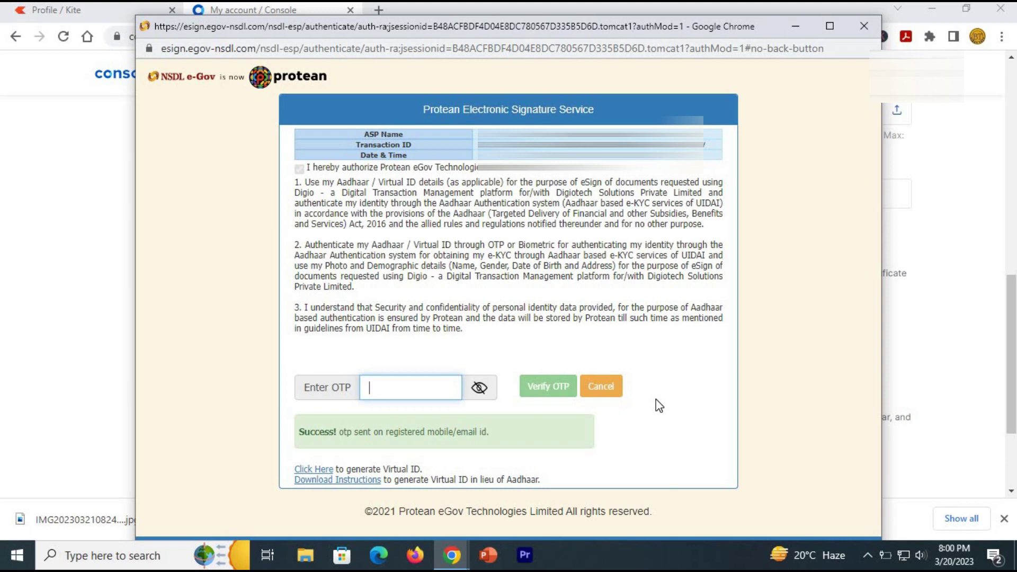
{"action": "key", "text": "ctrl+v"}
{"action": "left_click", "coordinate": [549, 389]}
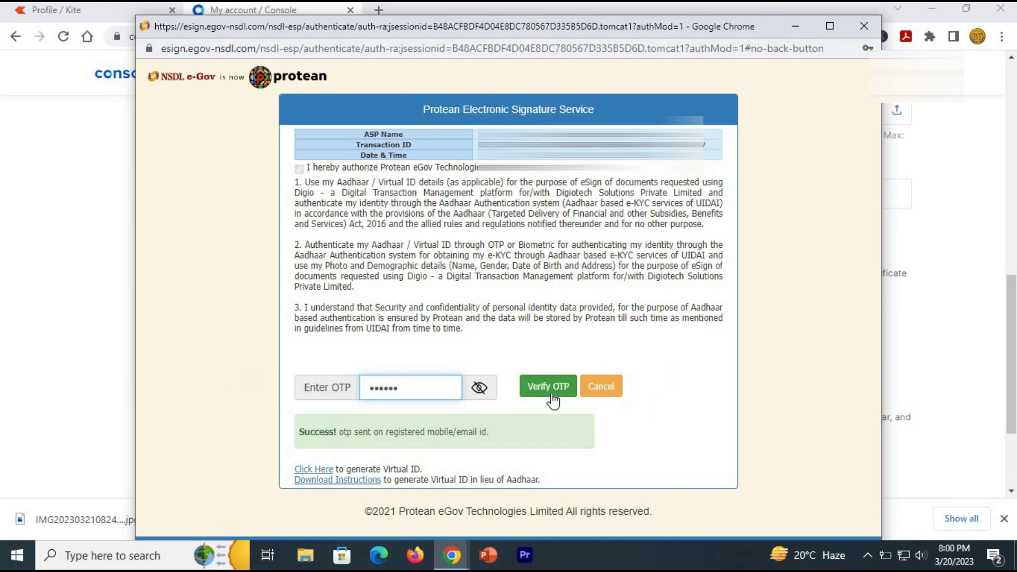